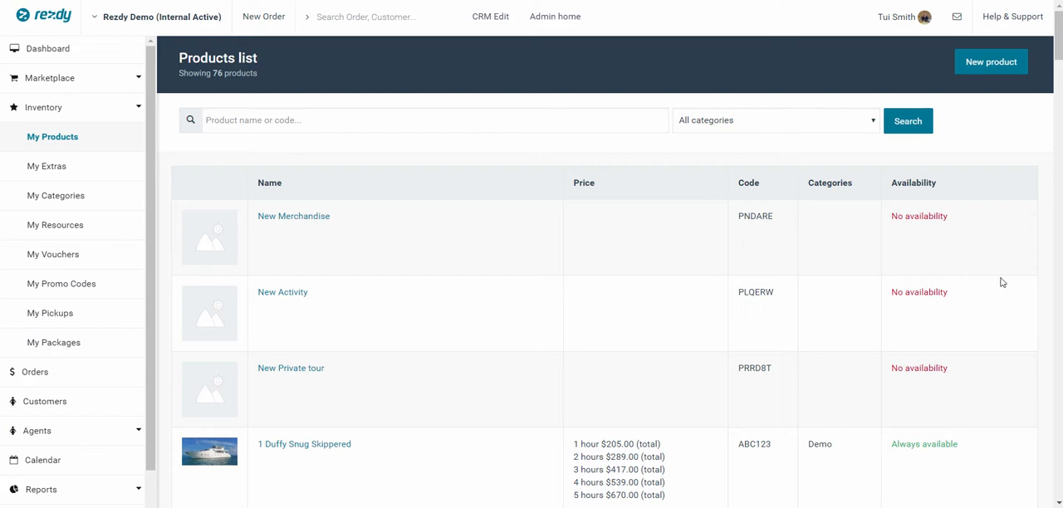
- Find Newtown Walking Tour (Chinese) in the products list and open its scheduling settings
scroll(555, 266, down, 3)
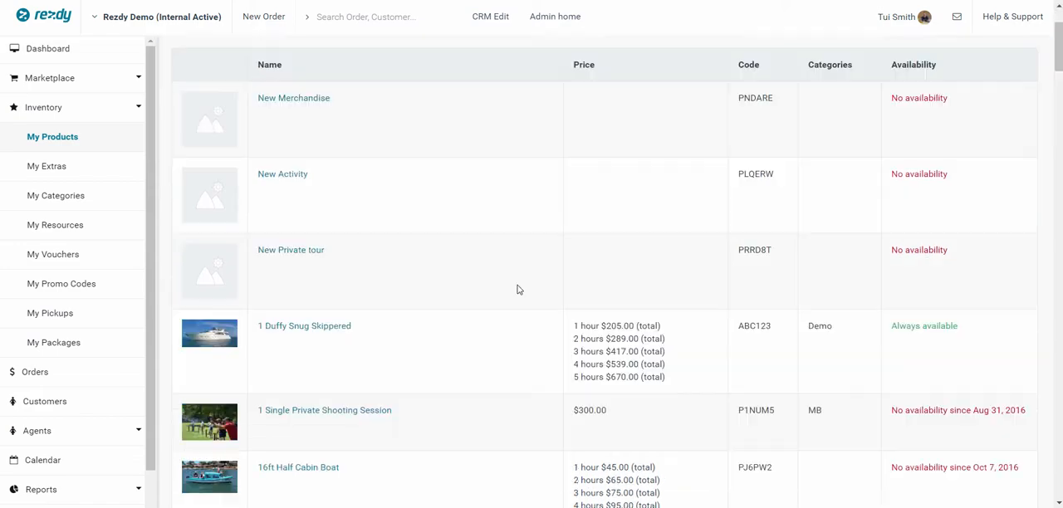
scroll(509, 280, down, 10)
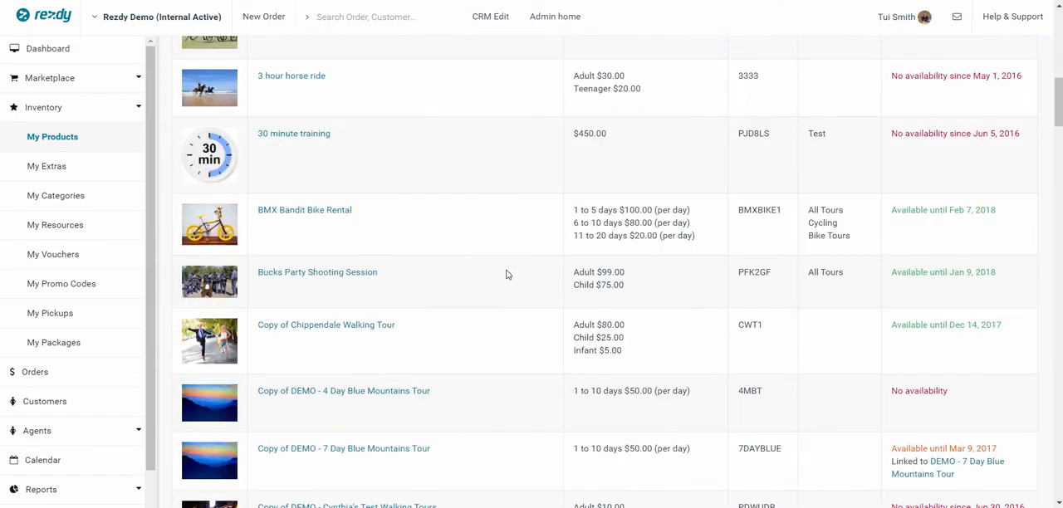
scroll(505, 274, down, 6)
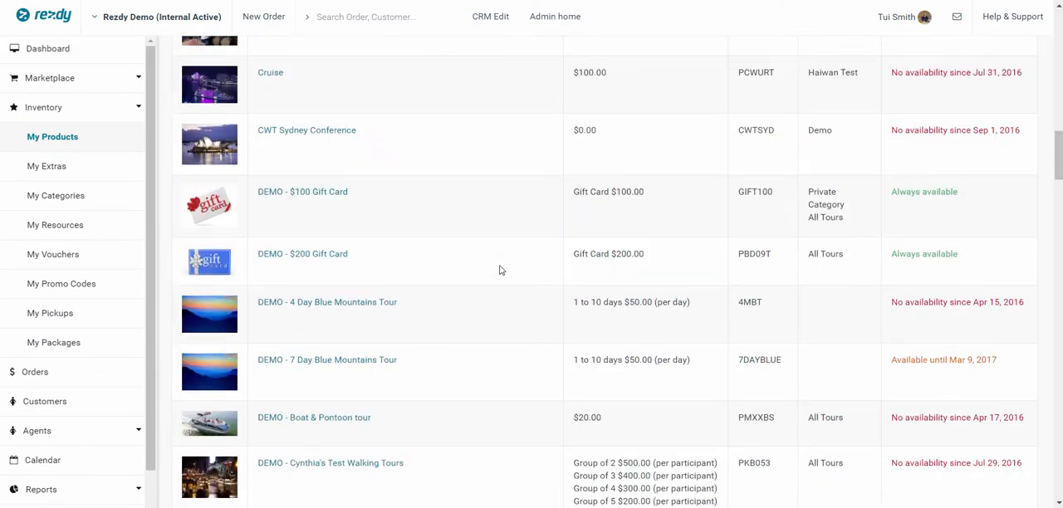
scroll(498, 269, down, 8)
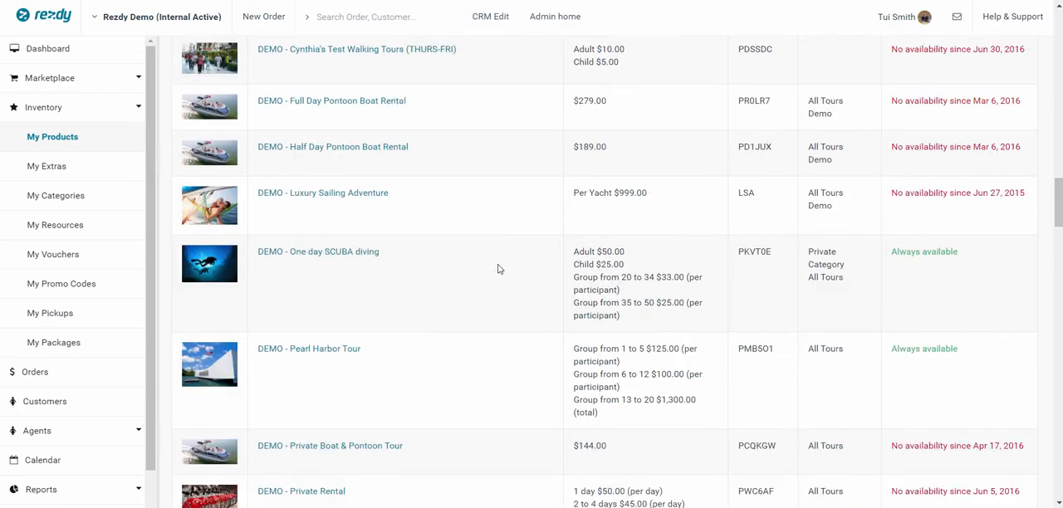
scroll(496, 267, down, 6)
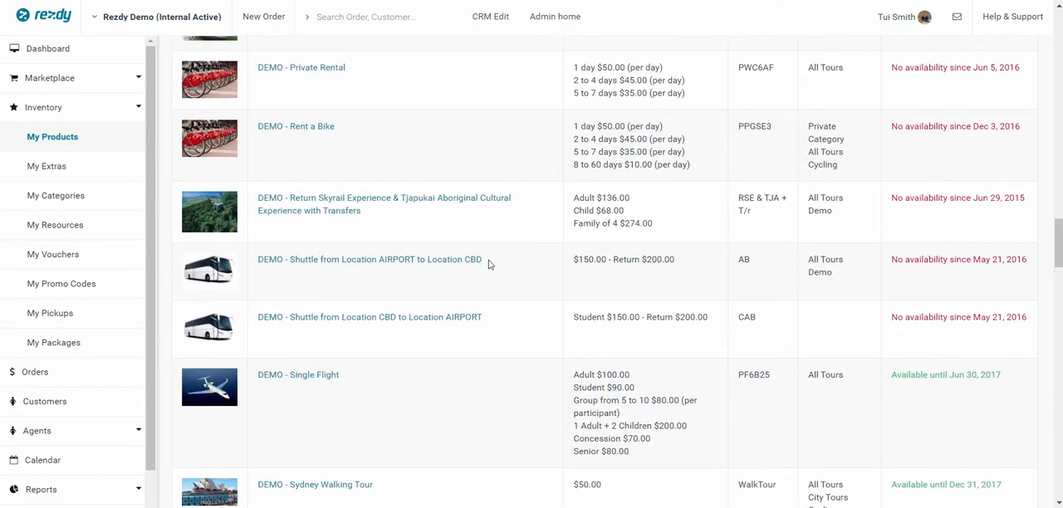
scroll(483, 263, down, 6)
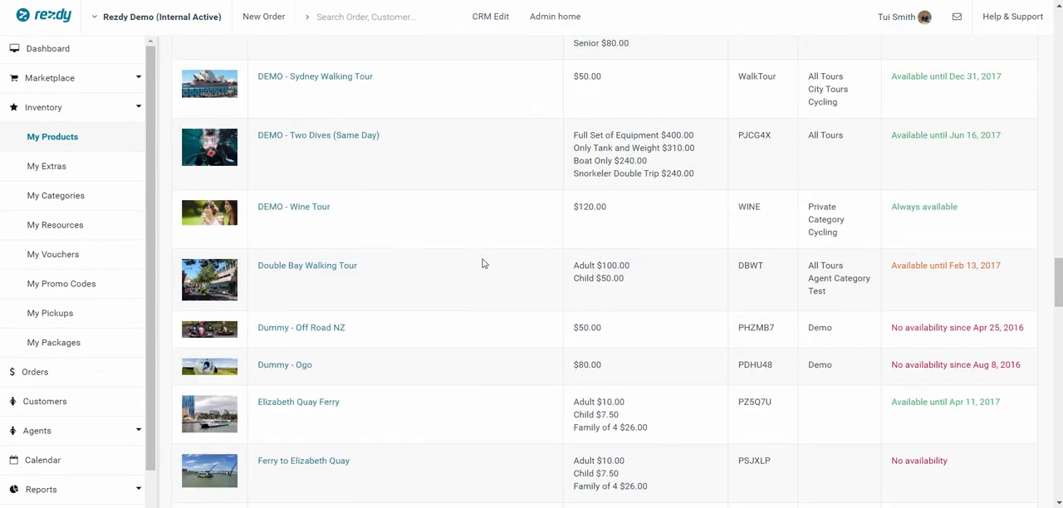
scroll(482, 263, down, 4)
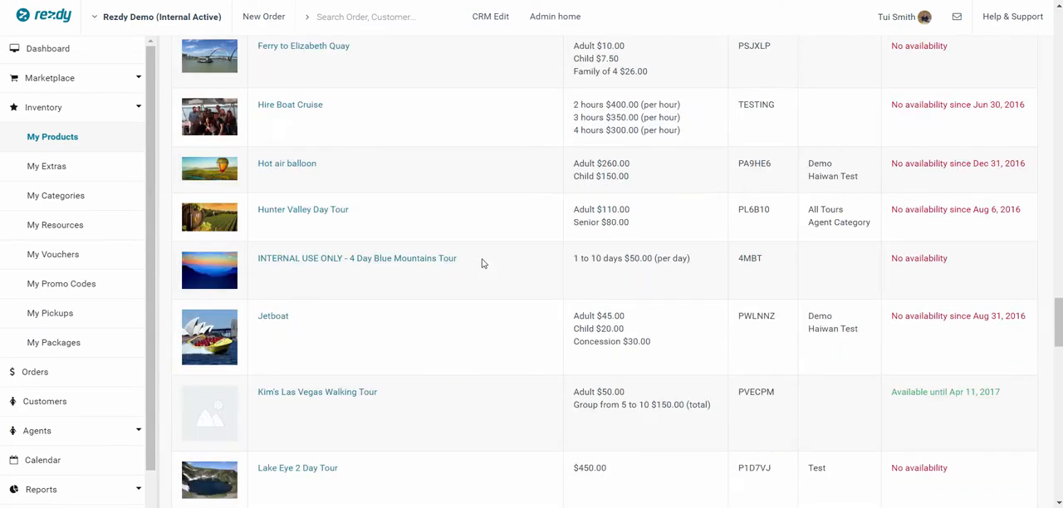
scroll(483, 263, down, 5)
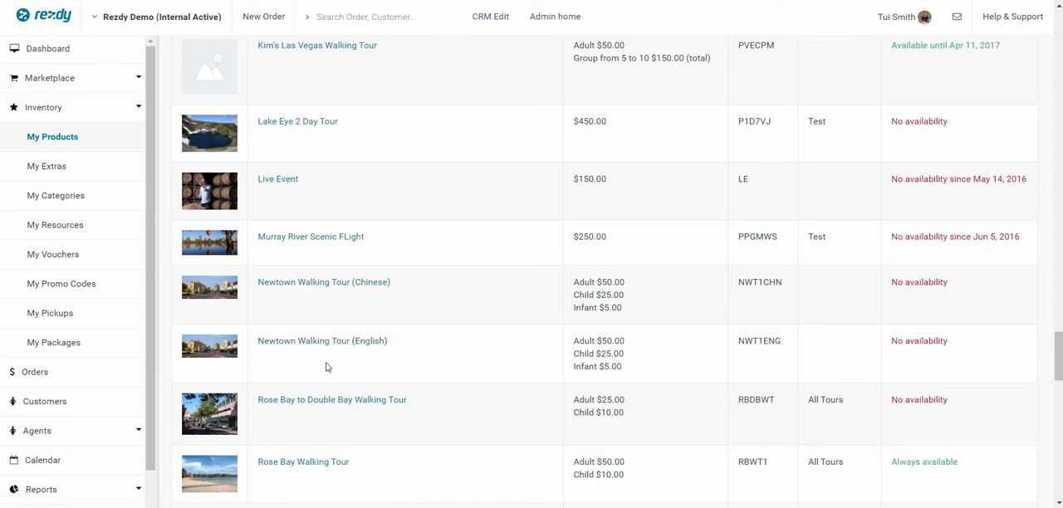
click(315, 283)
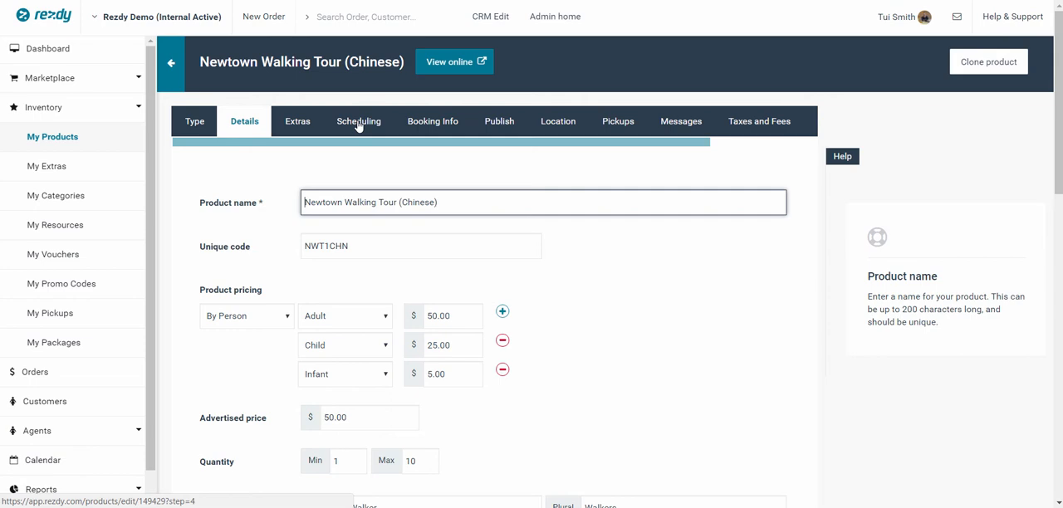
click(359, 123)
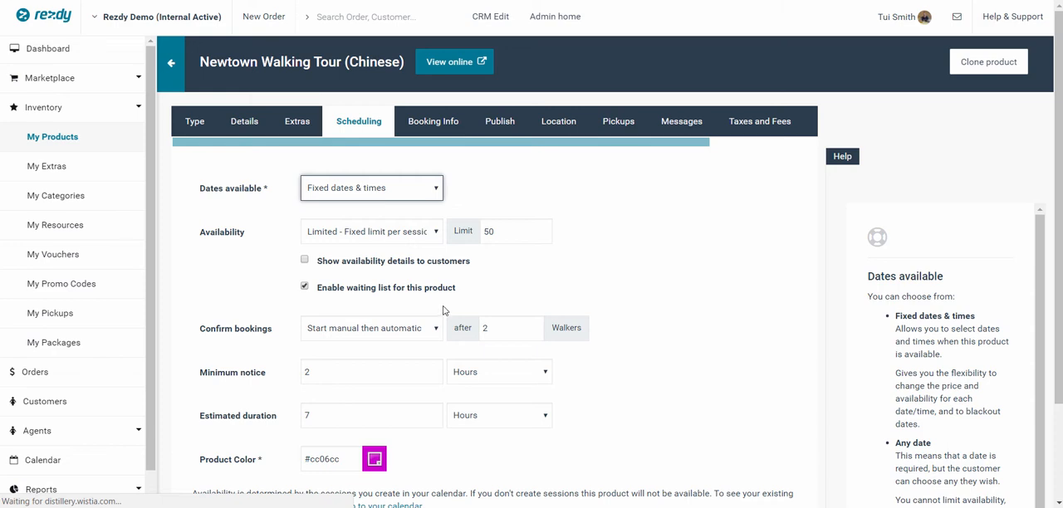
- Choose Fixed dates & times for the dates available and set availability to Limited - Share availability with another product
click(383, 187)
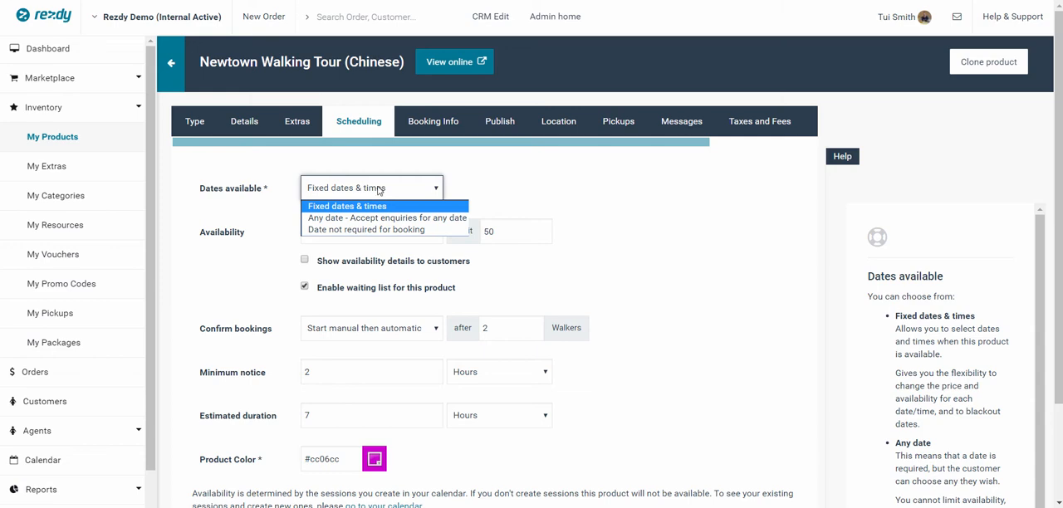
click(368, 208)
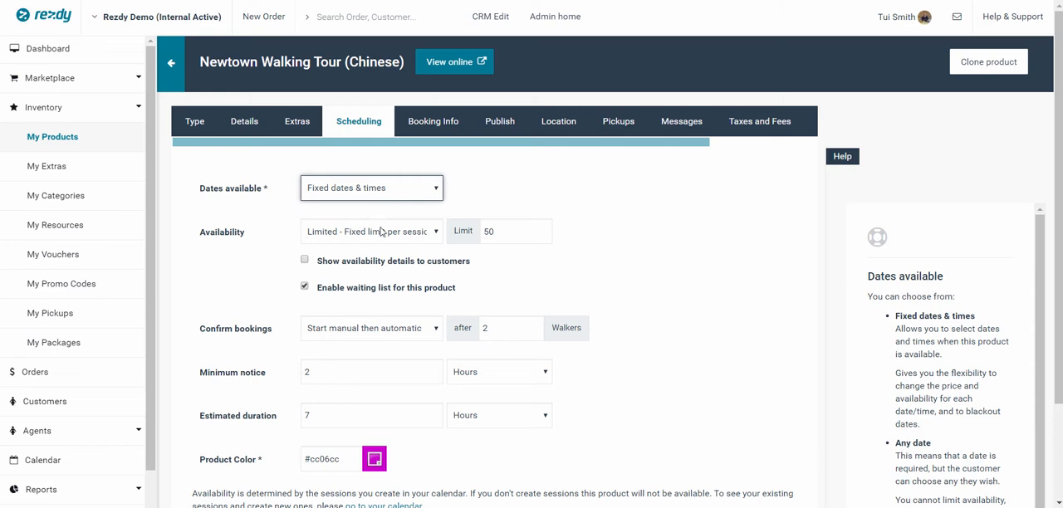
click(380, 240)
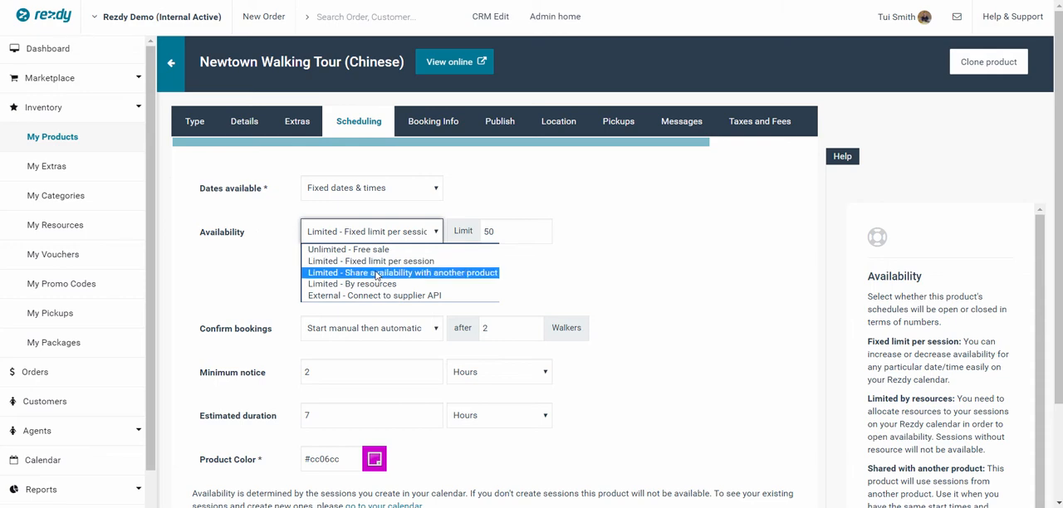
click(377, 273)
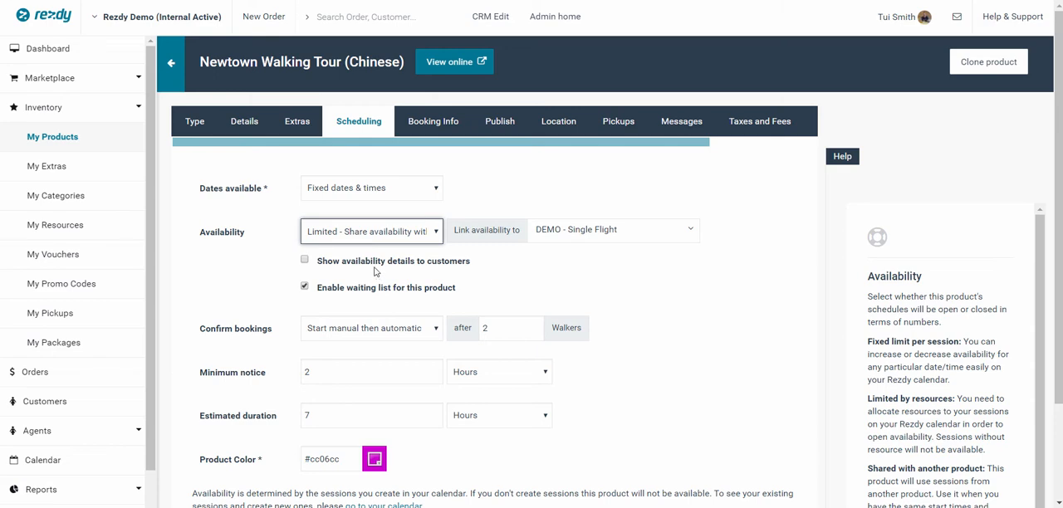
- Link the tour's availability to Newtown Walking Tour (English) and save the product
click(628, 238)
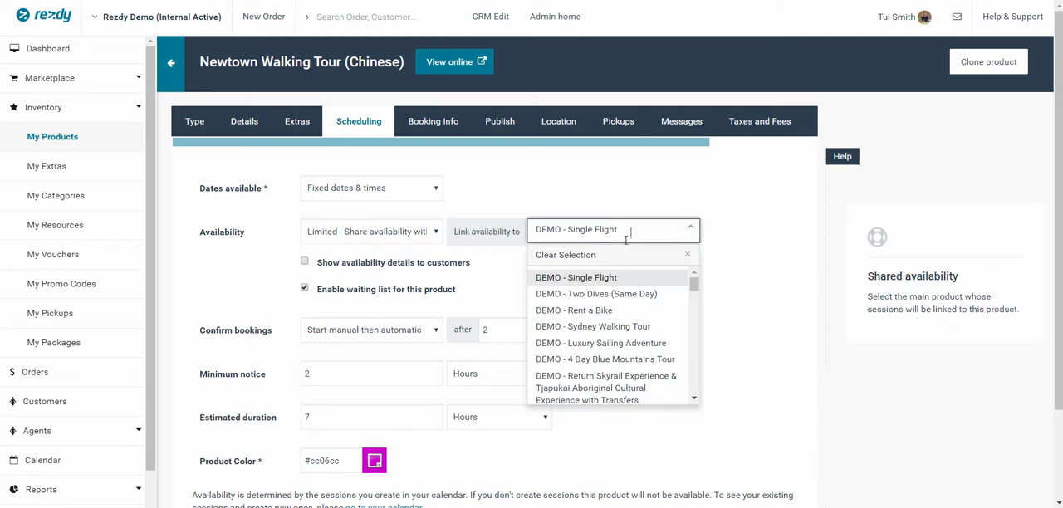
scroll(580, 335, down, 4)
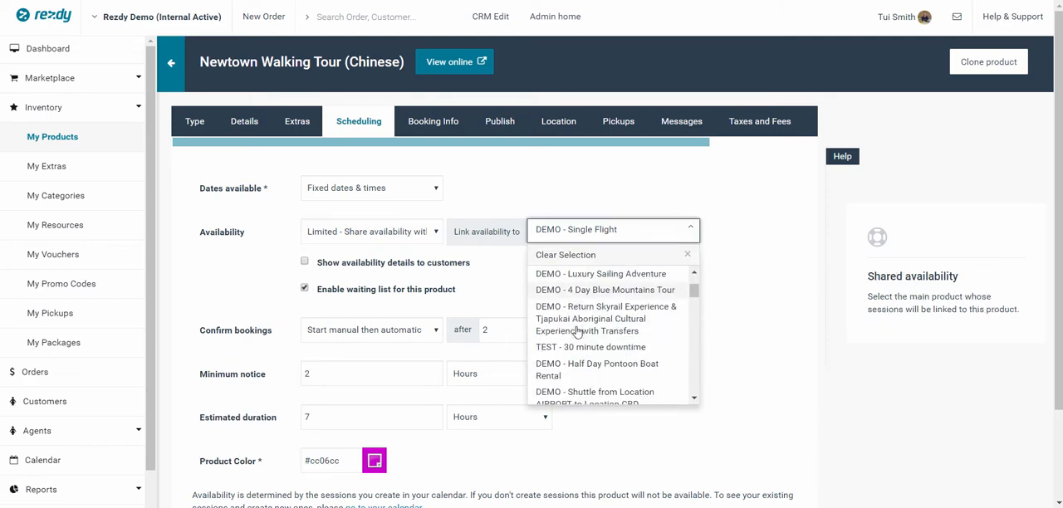
scroll(579, 329, down, 5)
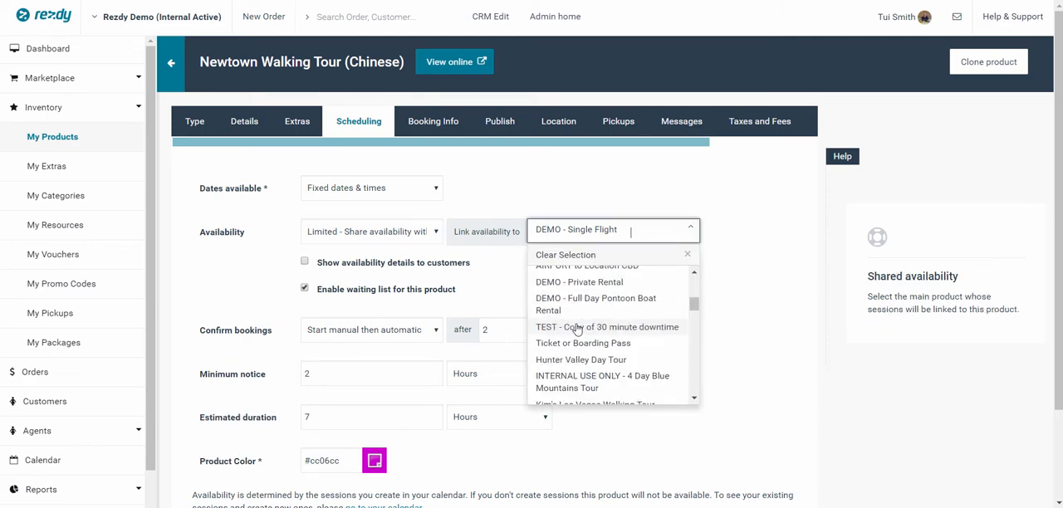
scroll(579, 330, down, 6)
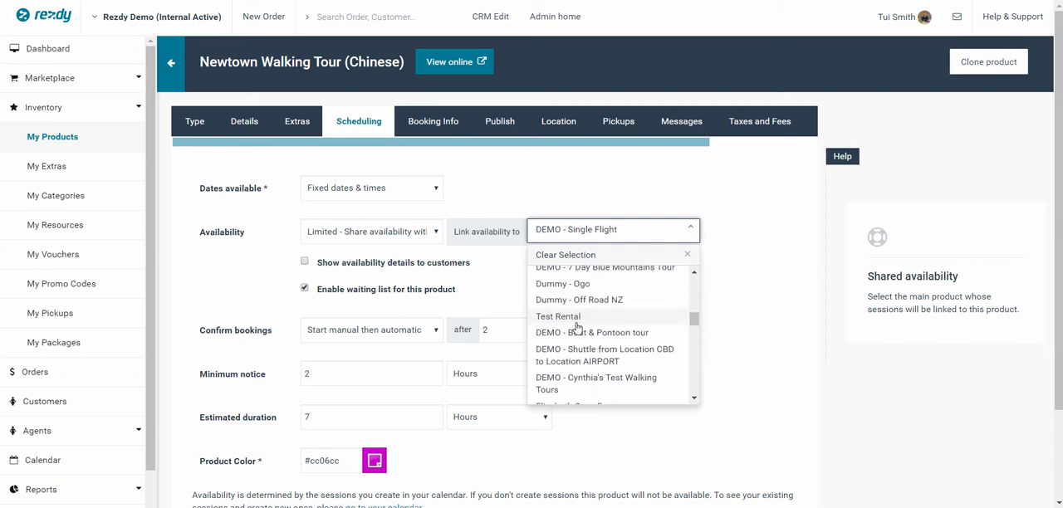
scroll(578, 323, down, 6)
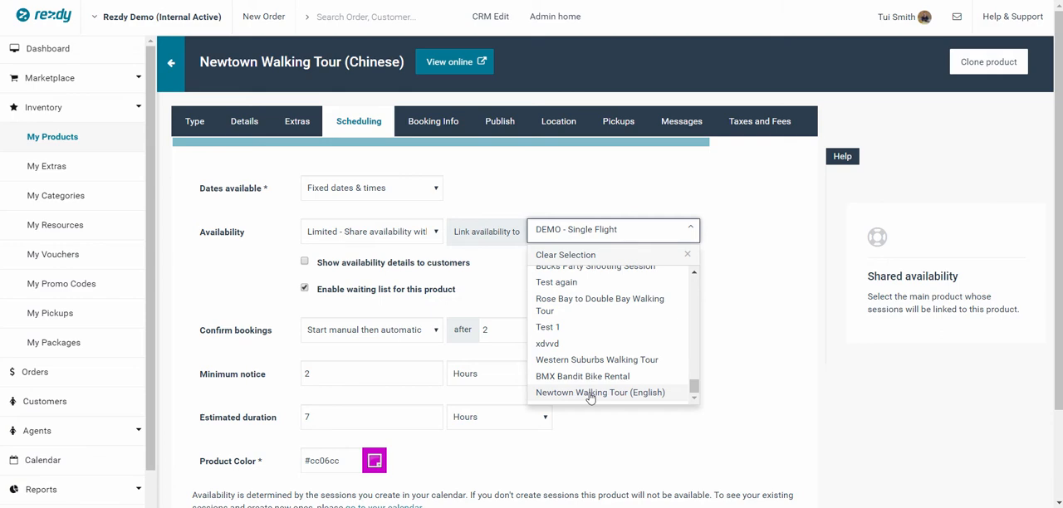
click(590, 394)
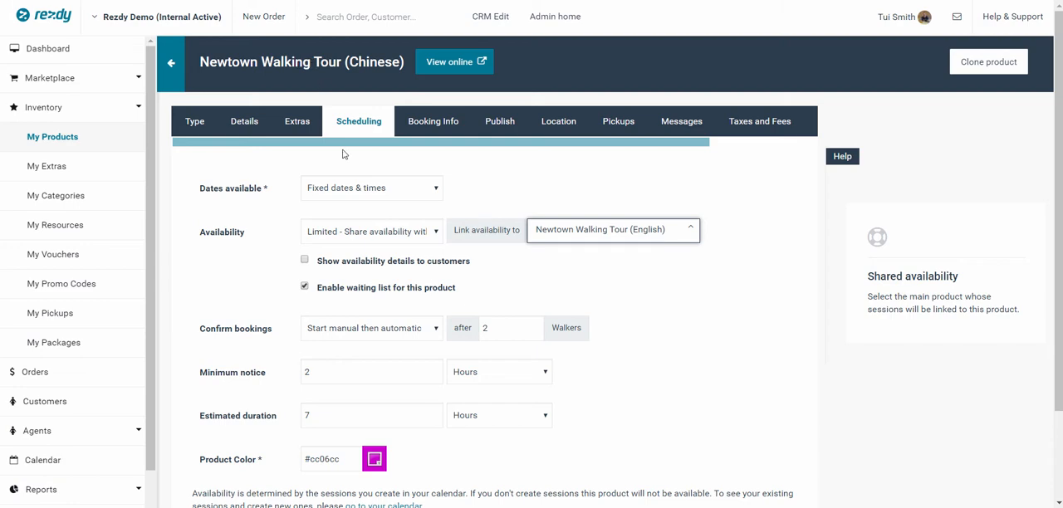
click(728, 322)
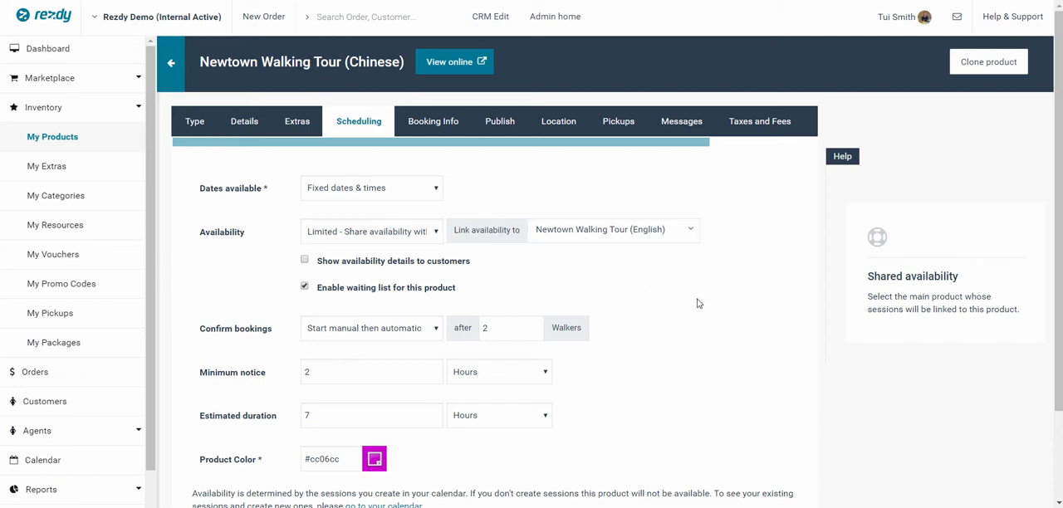
scroll(695, 301, down, 2)
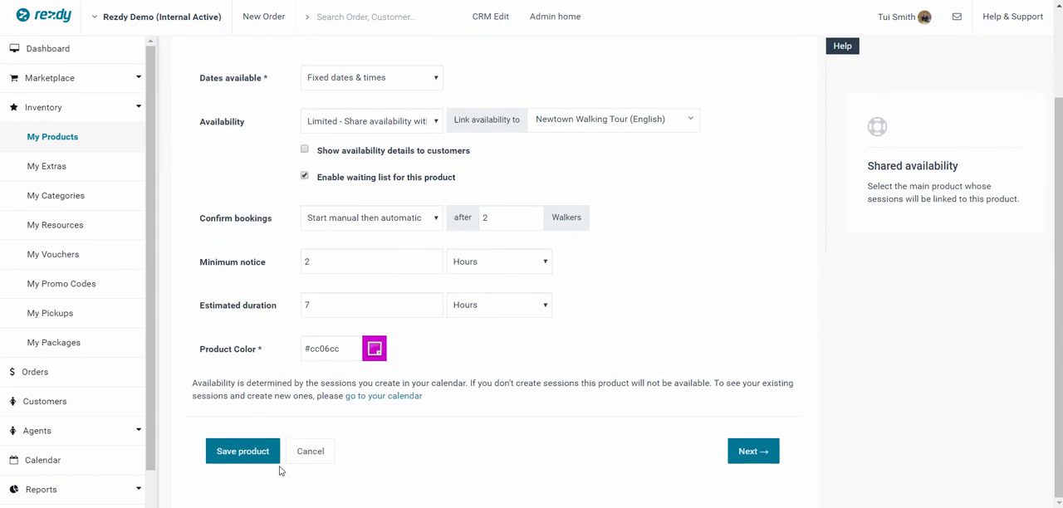
click(240, 453)
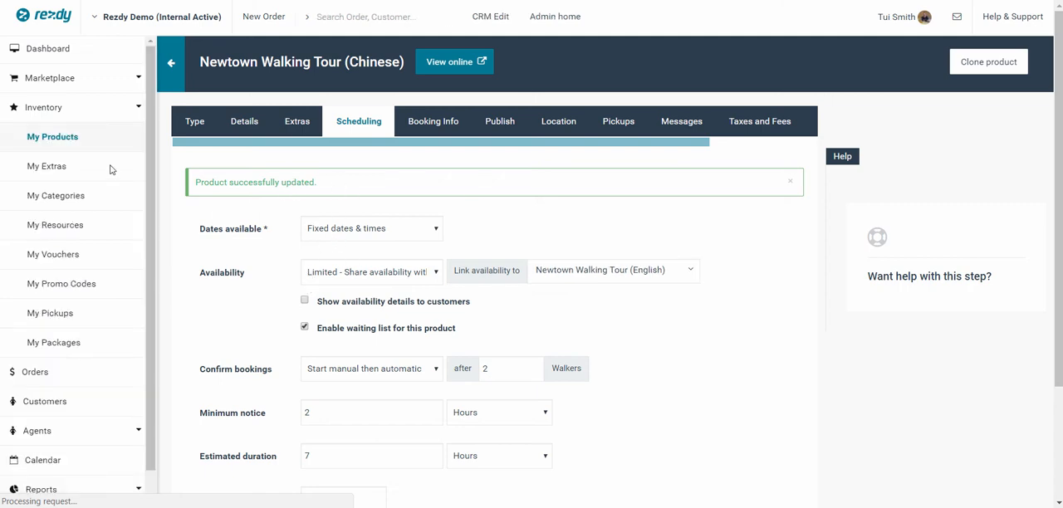
- Return to the products list and check the availability entries of the two Newtown walking tours
click(65, 138)
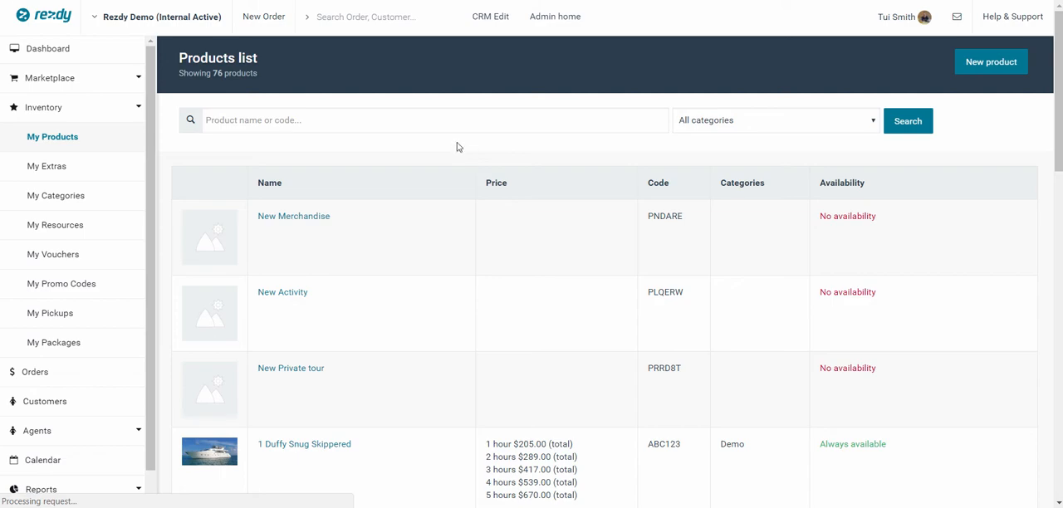
scroll(463, 159, down, 1)
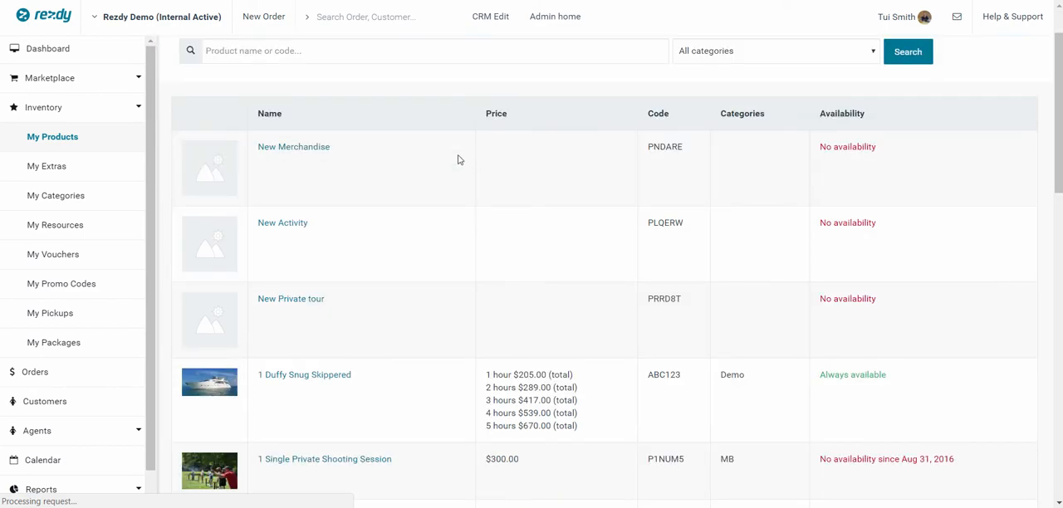
scroll(459, 159, down, 2)
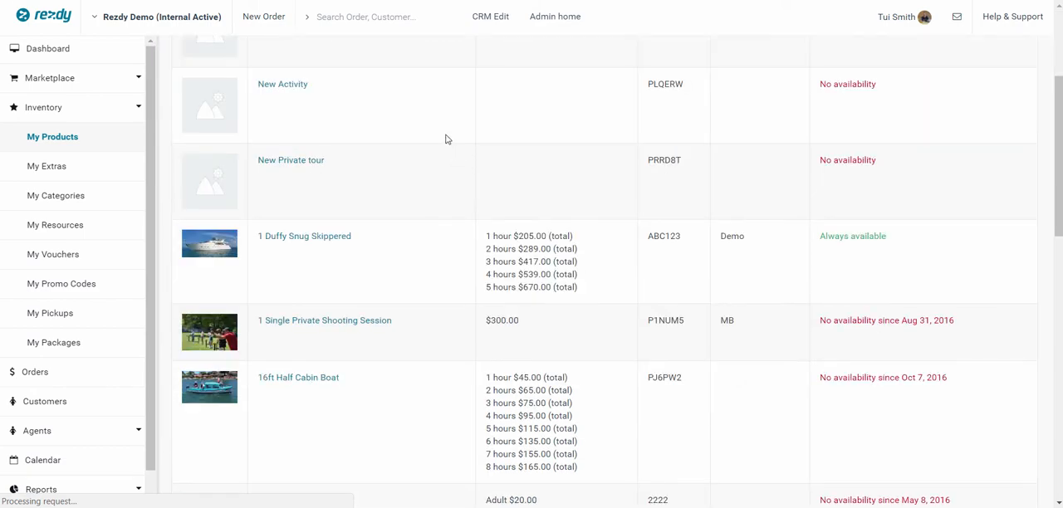
scroll(445, 141, down, 2)
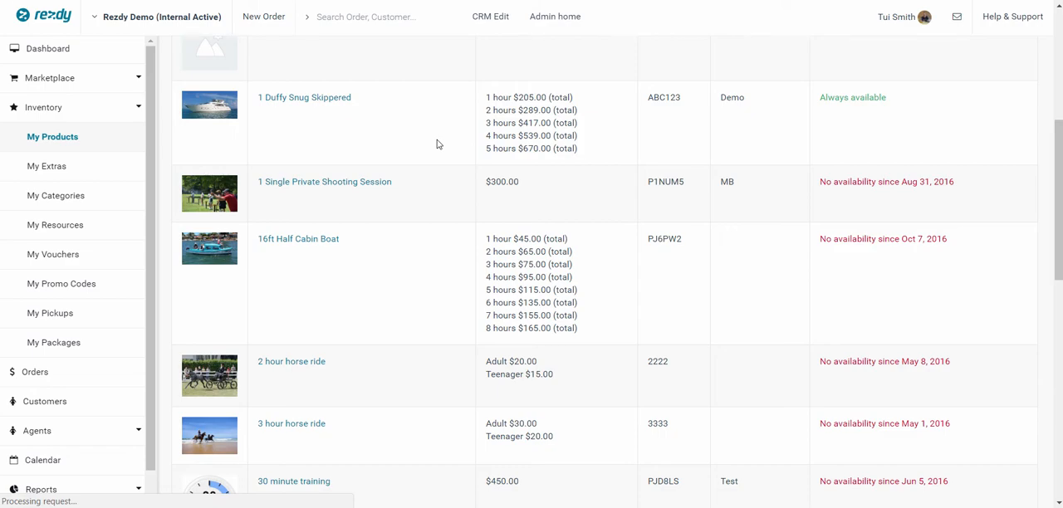
scroll(438, 143, down, 10)
scroll(435, 142, down, 15)
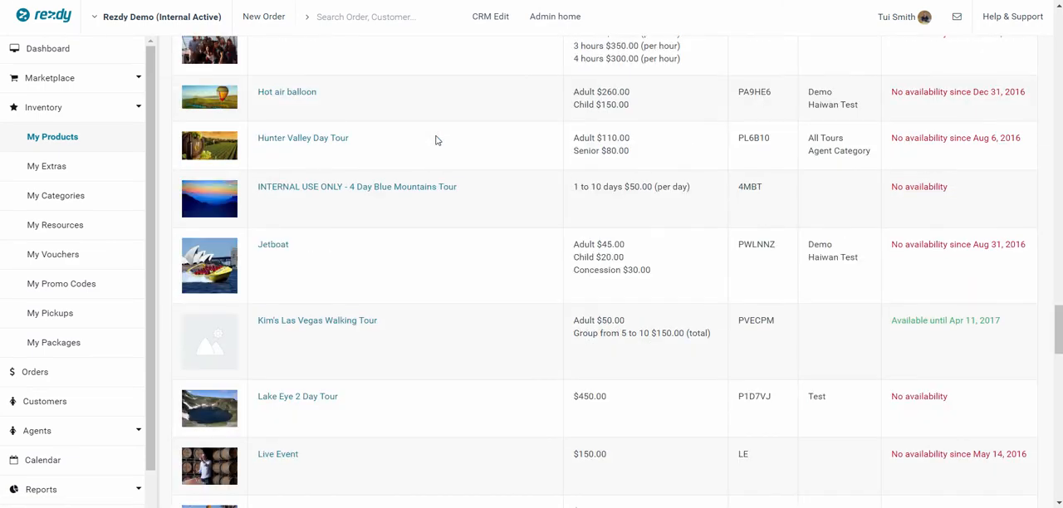
scroll(436, 140, down, 3)
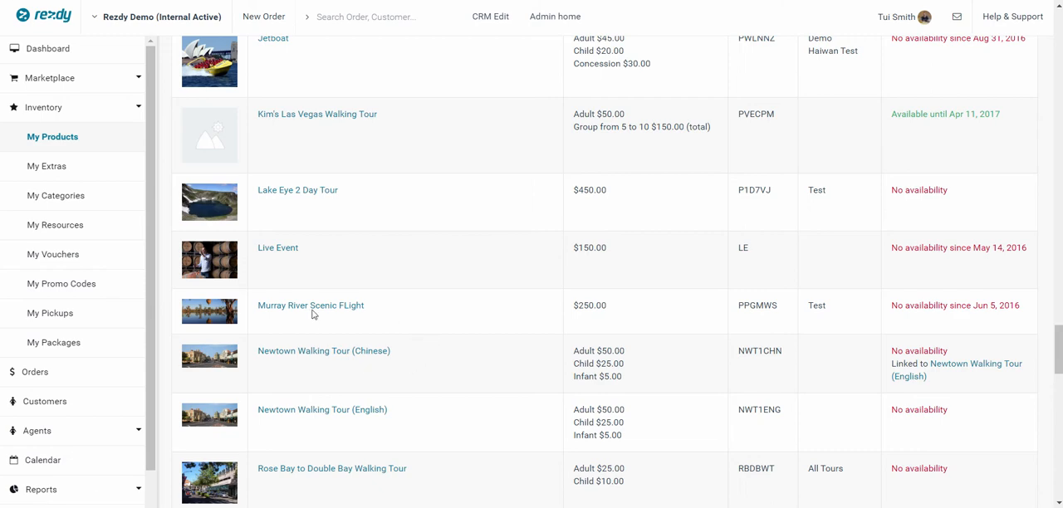
- Start a new calendar session and select Newtown Walking Tour (English) as its product
click(49, 467)
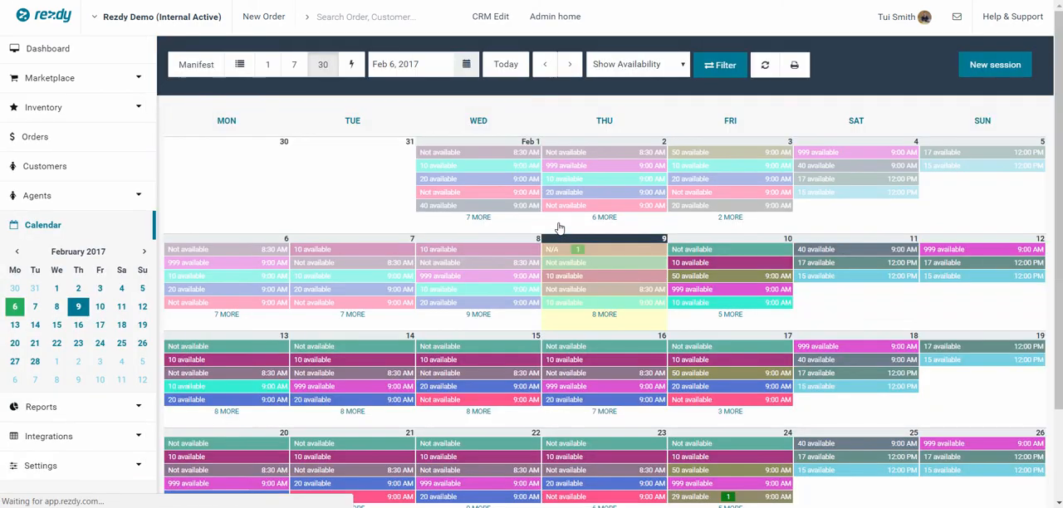
click(989, 71)
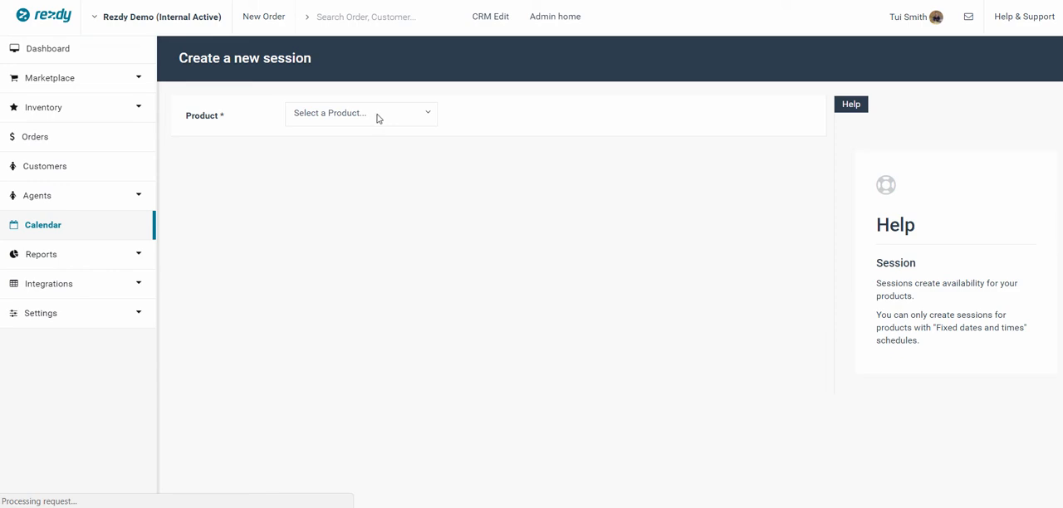
click(404, 114)
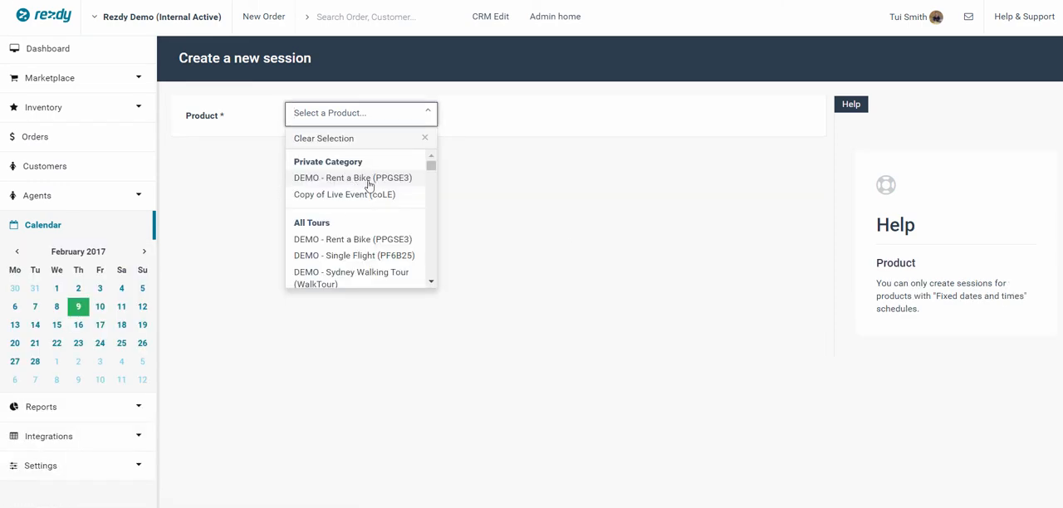
scroll(351, 220, down, 5)
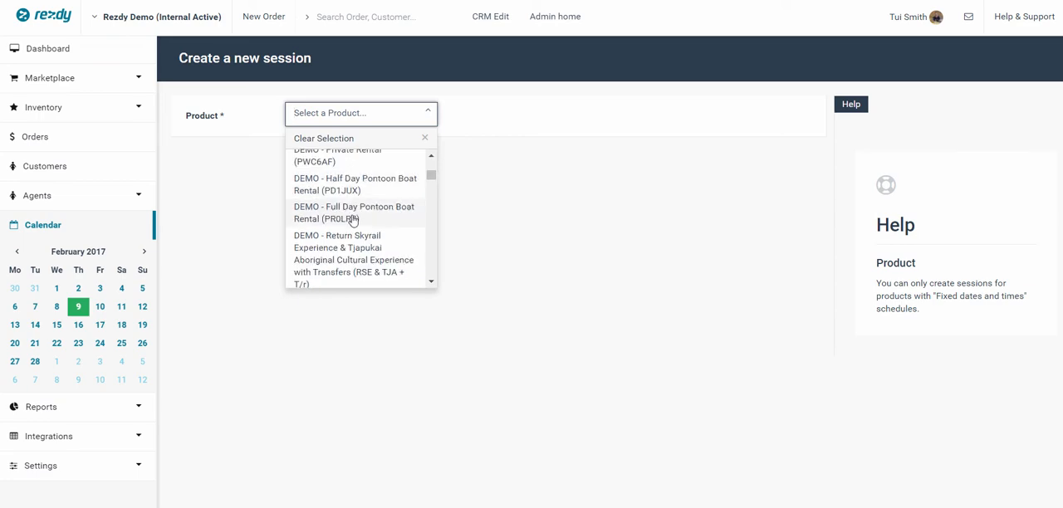
scroll(354, 212, down, 10)
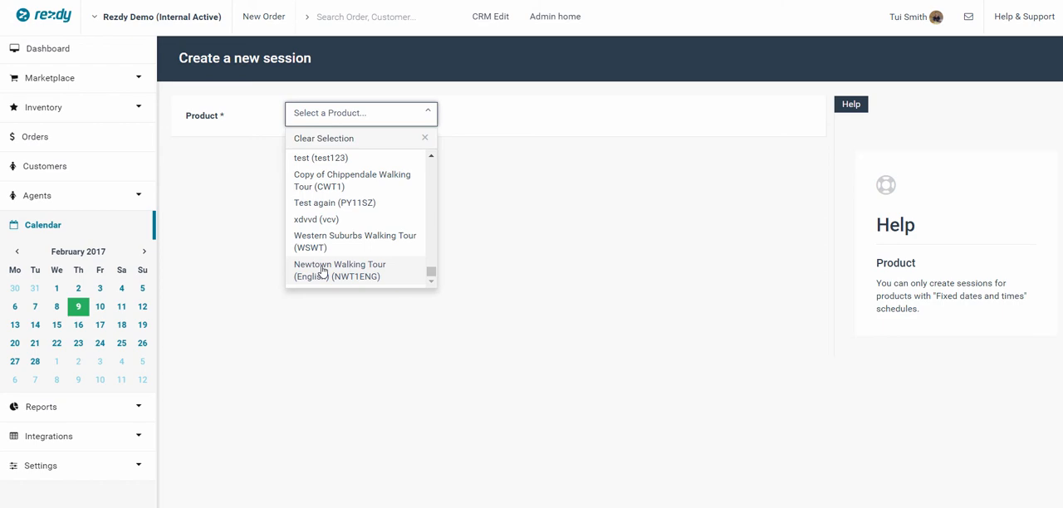
click(323, 270)
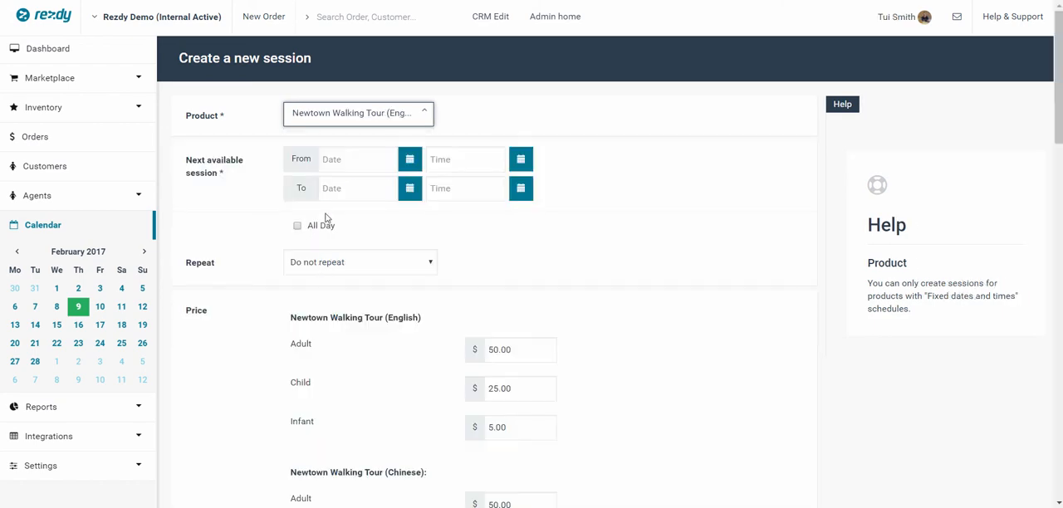
- Schedule the session for Feb 10, 2017 from 9:00 am to 4:00 pm, repeating weekly from Monday to Friday
click(410, 160)
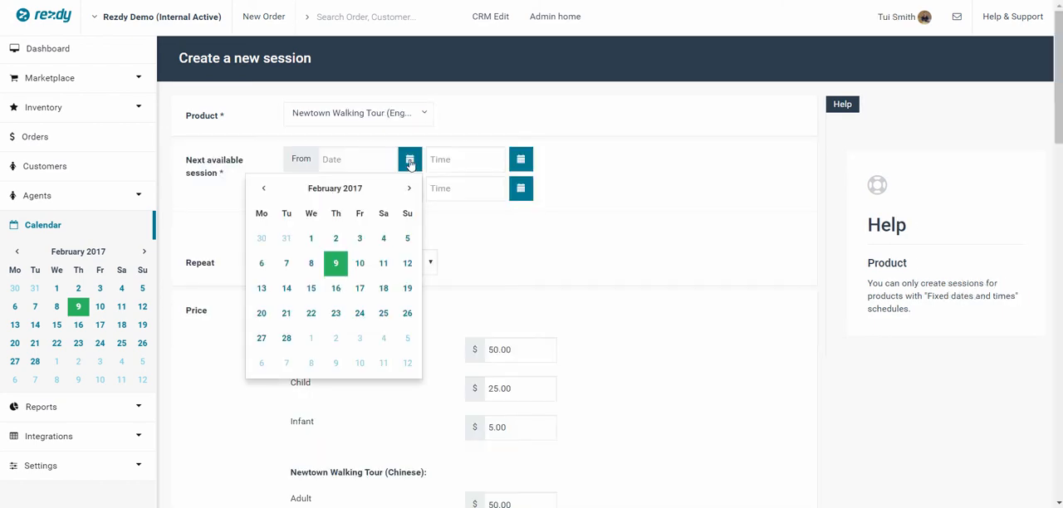
click(360, 264)
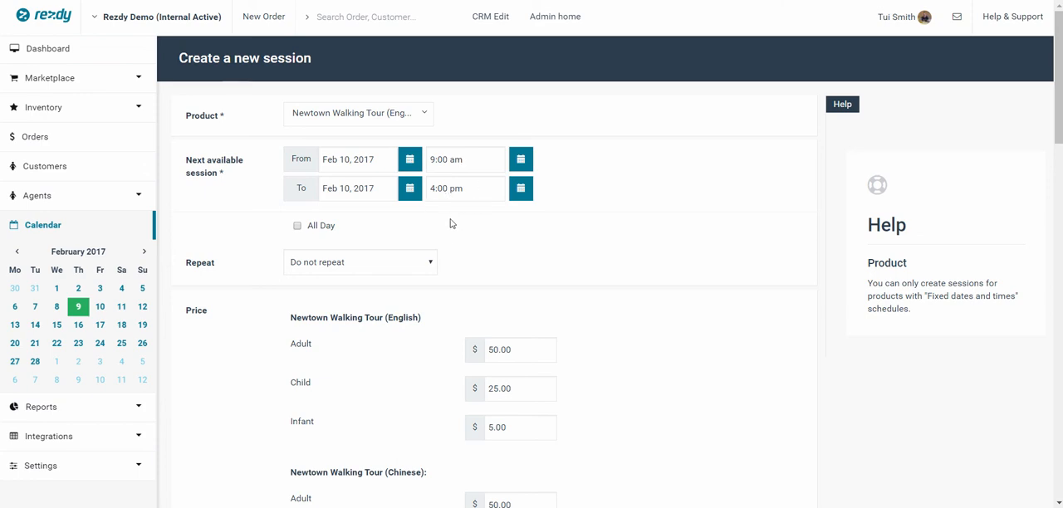
click(431, 264)
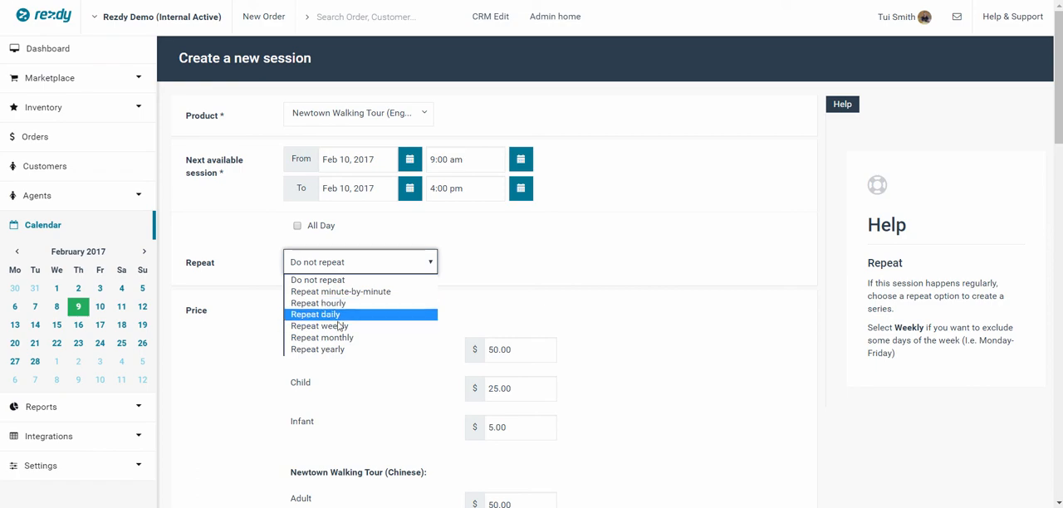
click(328, 328)
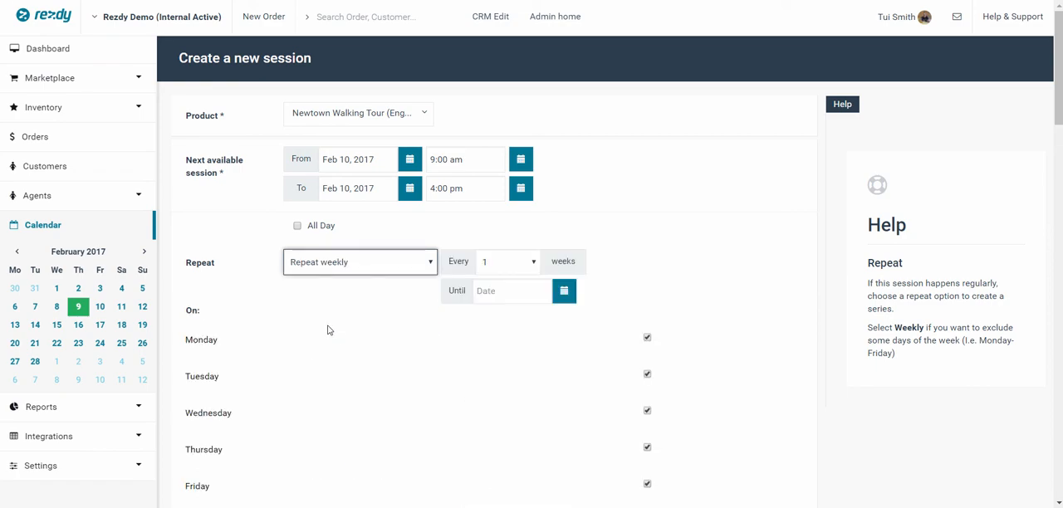
scroll(323, 306, down, 2)
scroll(368, 246, down, 3)
scroll(368, 252, up, 2)
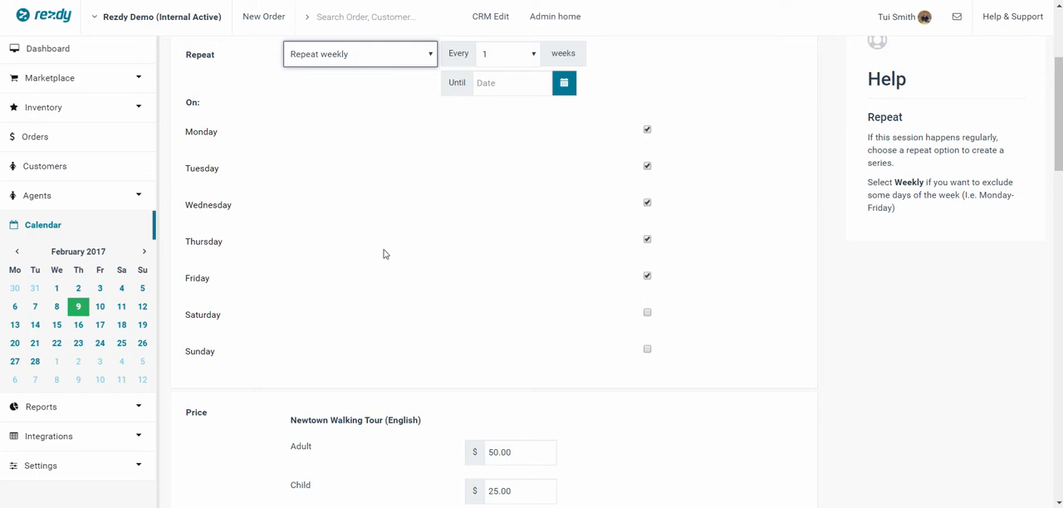
- Review the session's prices and resources, and create the session with an availability of 50
scroll(386, 250, down, 1)
scroll(382, 252, down, 2)
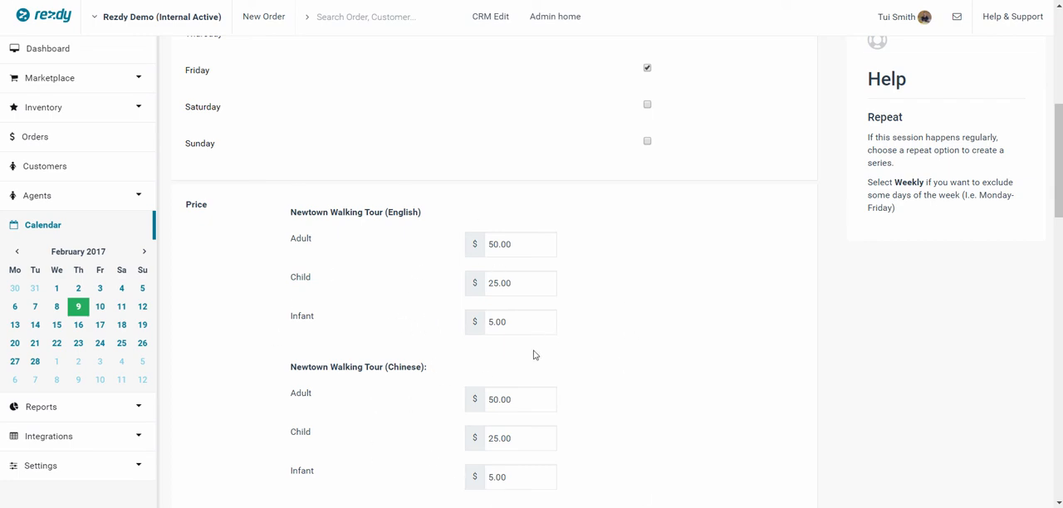
scroll(565, 332, down, 4)
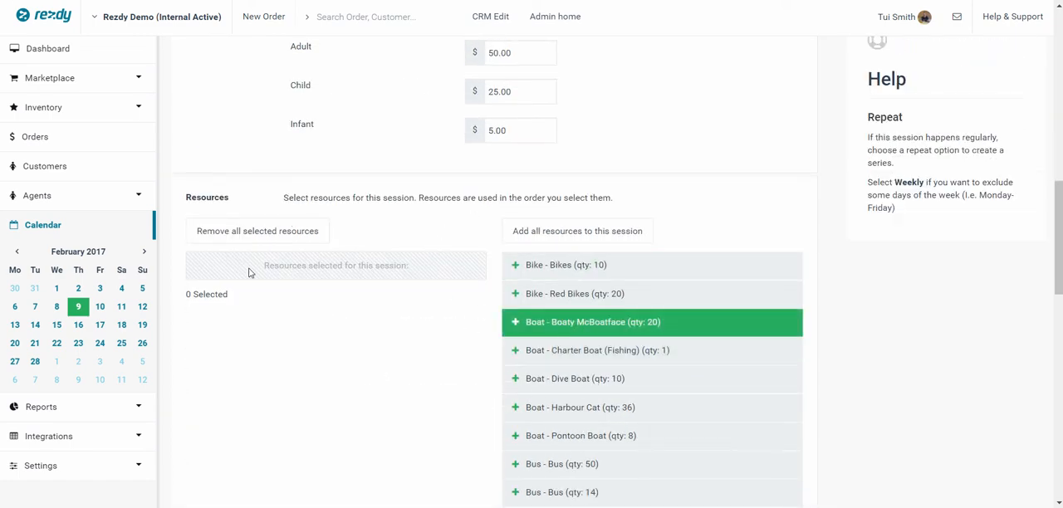
scroll(312, 287, down, 6)
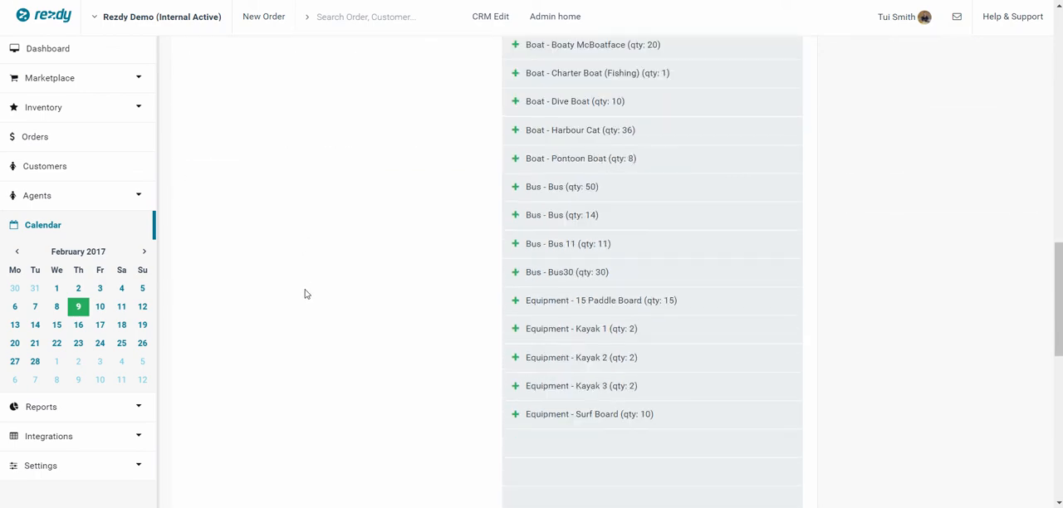
scroll(307, 288, down, 5)
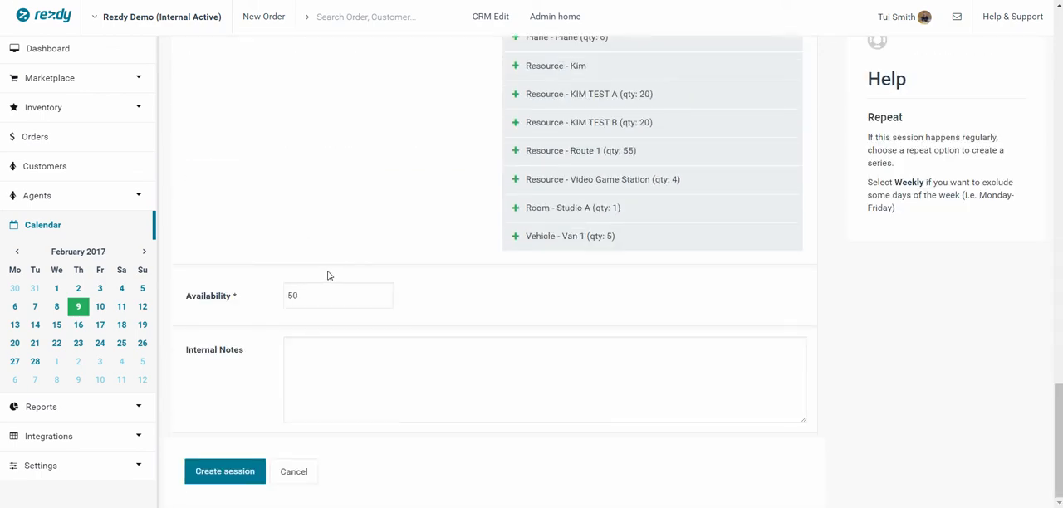
click(225, 472)
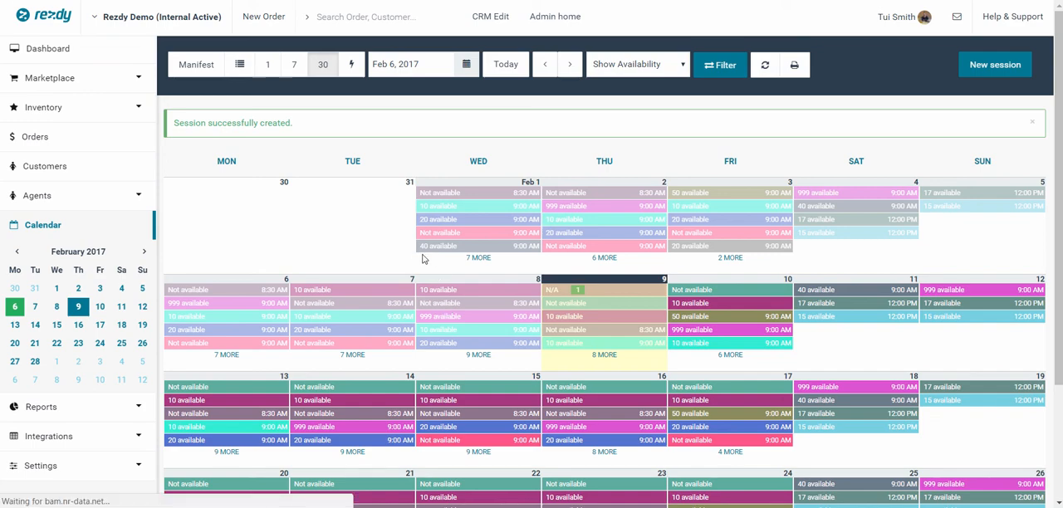
- Filter the calendar to show only the products NWT1ENG and NWT1CHN
click(712, 69)
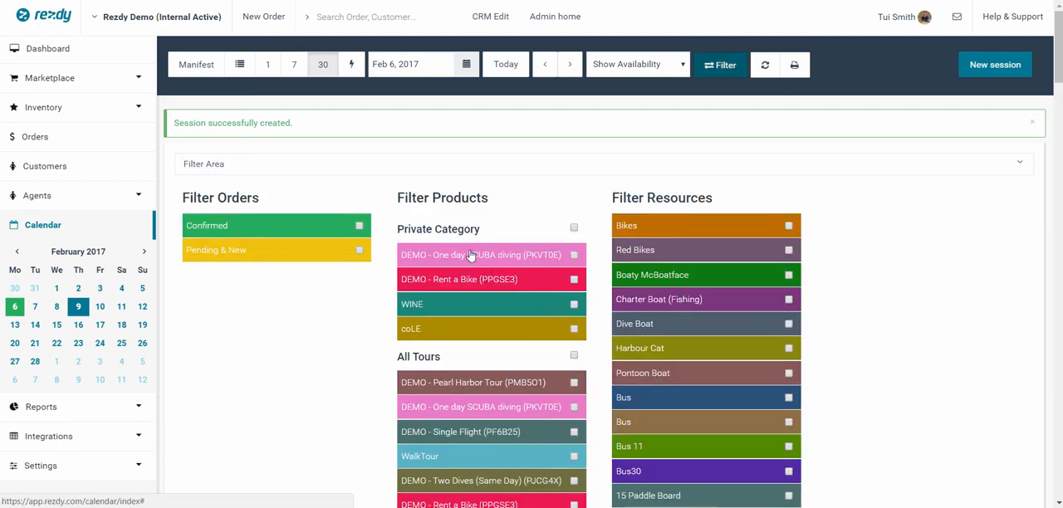
scroll(466, 250, down, 1)
scroll(463, 250, down, 10)
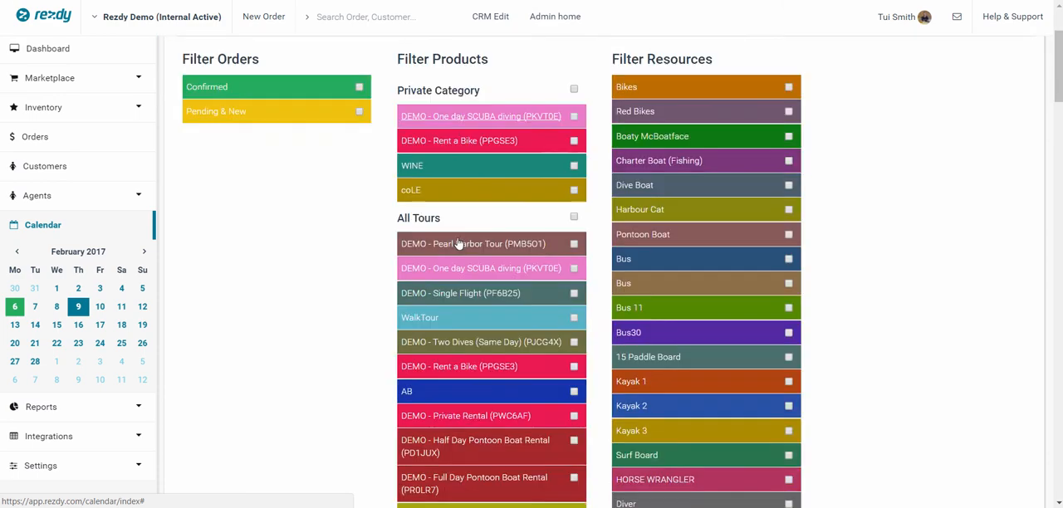
scroll(457, 242, down, 20)
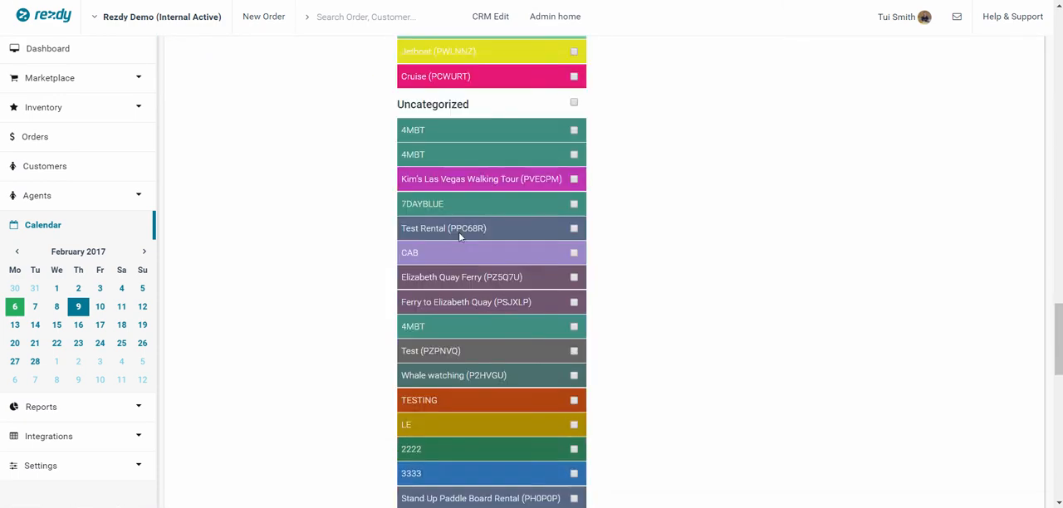
scroll(473, 274, down, 1)
scroll(585, 419, down, 1)
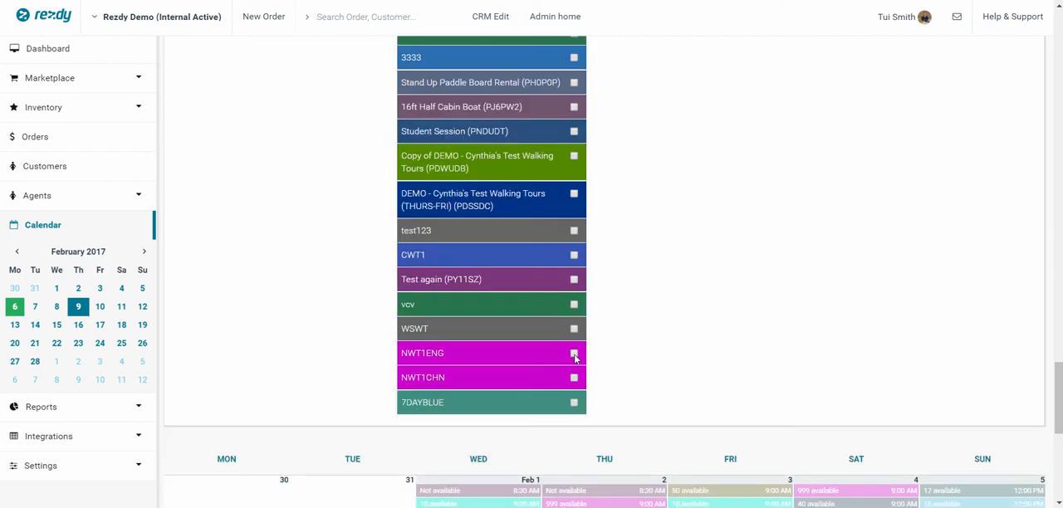
click(573, 353)
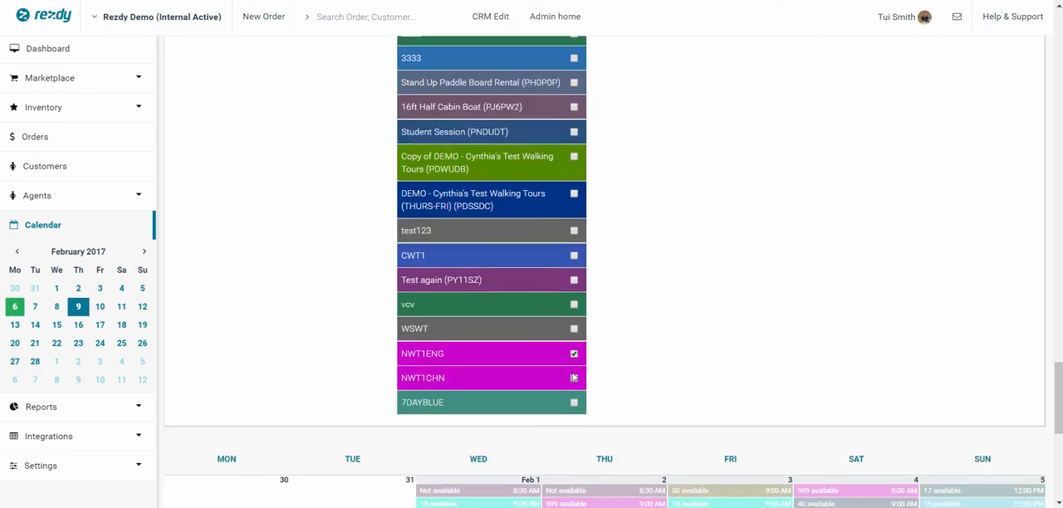
click(574, 378)
scroll(576, 365, up, 5)
scroll(550, 270, up, 15)
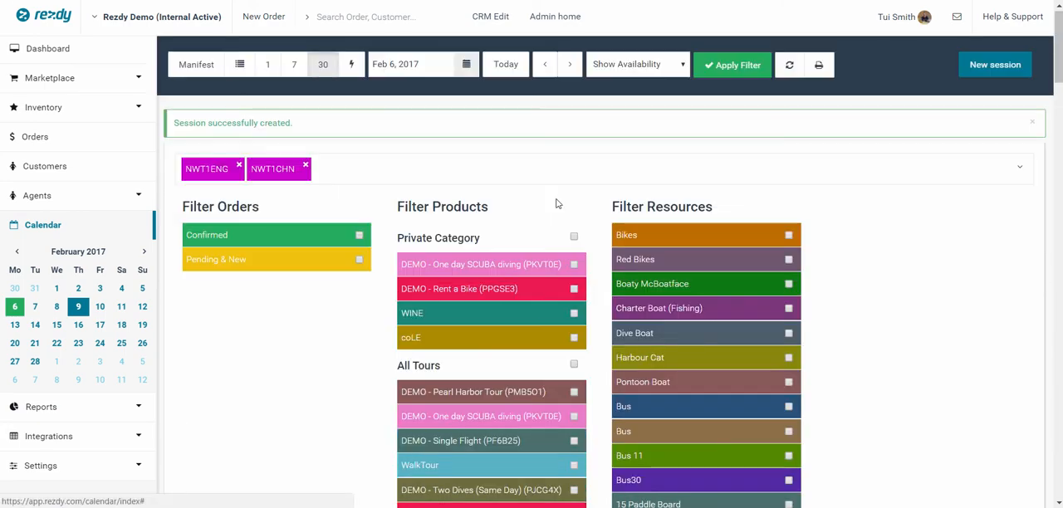
click(735, 68)
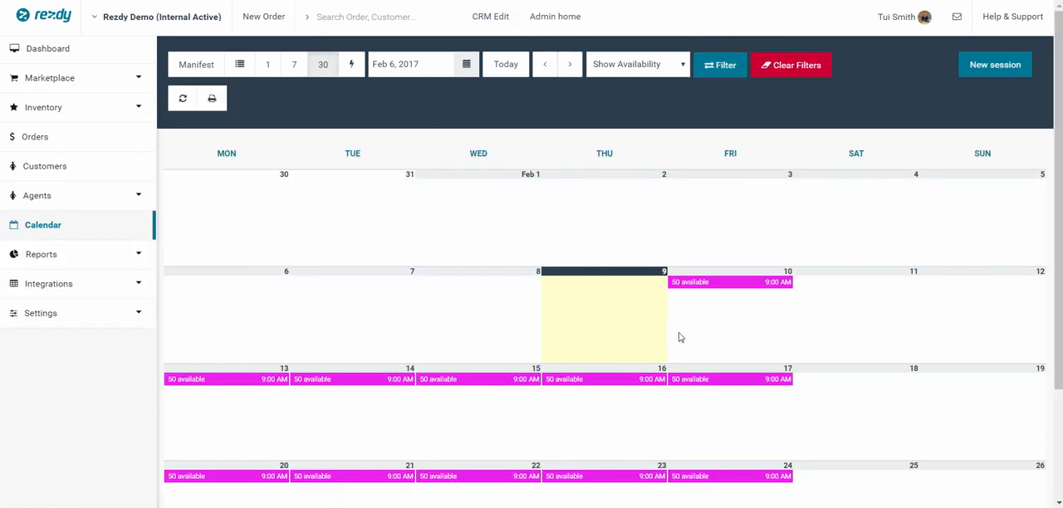
- Open the Feb 15 9:00 AM session's details, check which other product an order can be added for, and close them
click(713, 286)
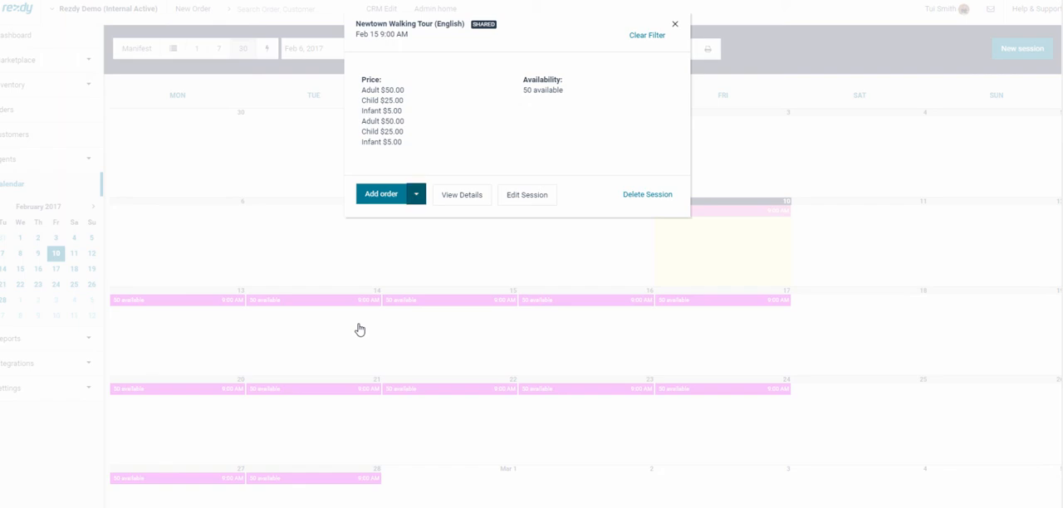
click(416, 194)
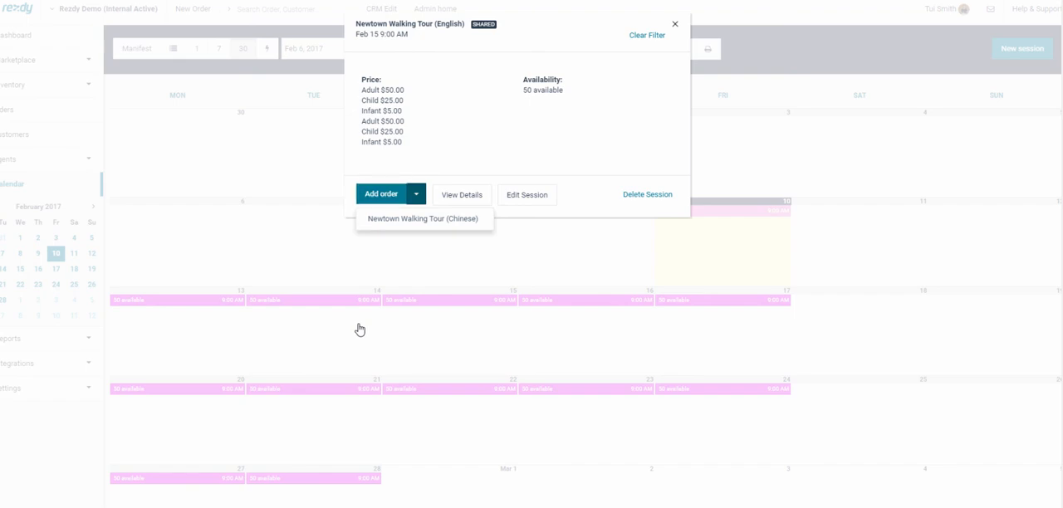
click(358, 330)
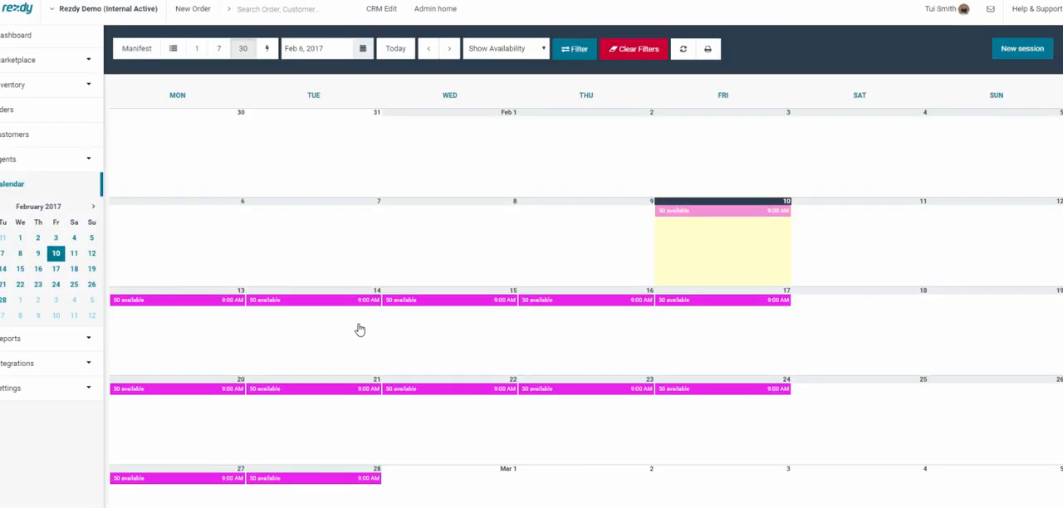